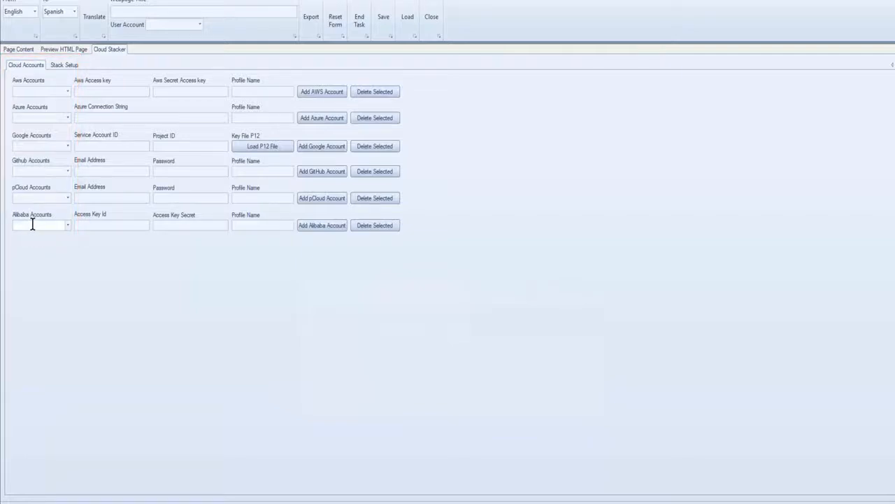
# - Open the Amazon Web Services site at aws.amazon.com in the browser
pyautogui.click(32, 223)
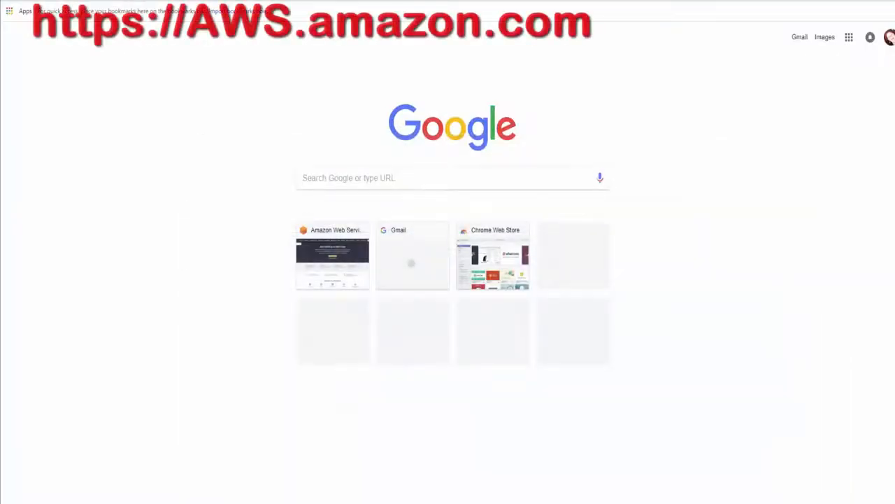
pyautogui.write('aw')
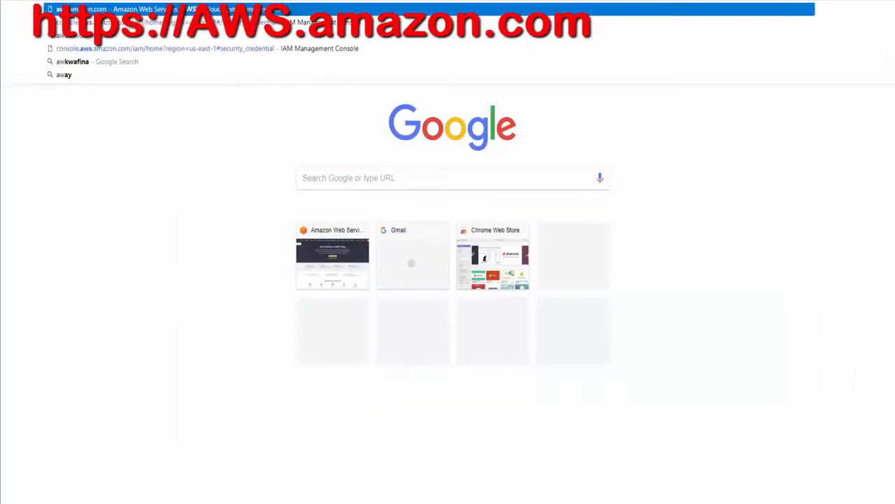
pyautogui.write('s.')
pyautogui.press('Return')
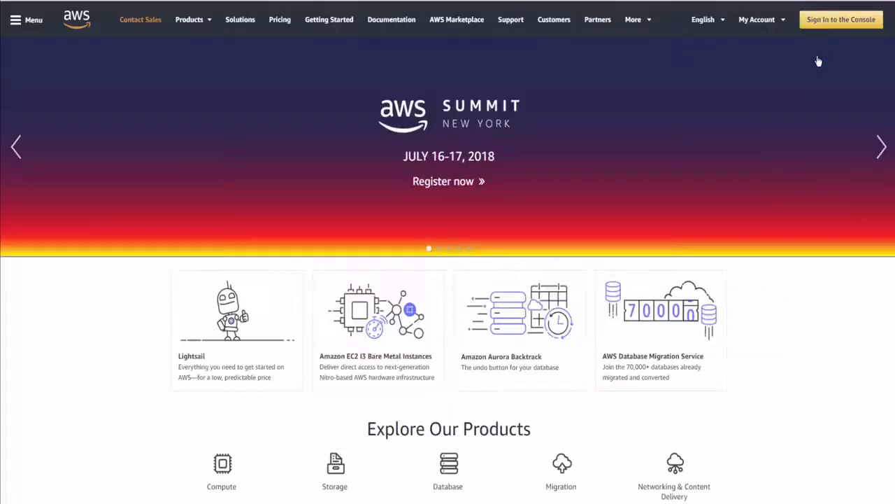
# - Go to the AWS Management Console and sign in as the root user
pyautogui.moveTo(782, 24)
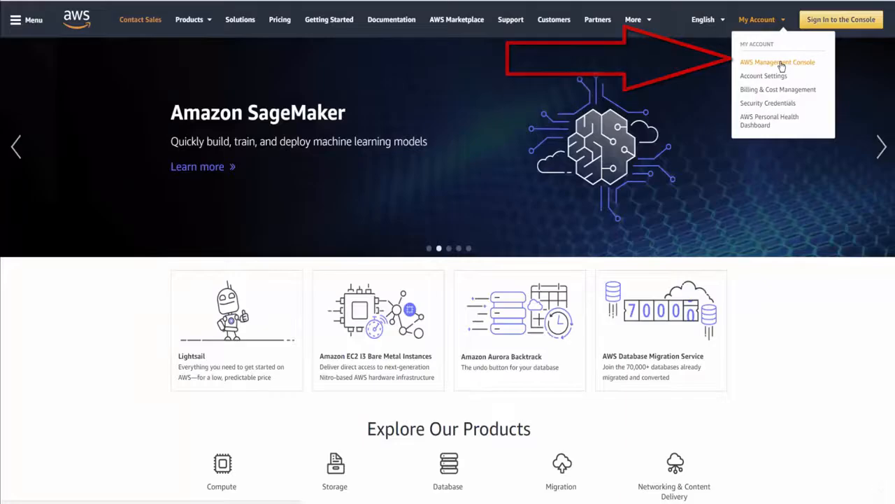
pyautogui.click(782, 66)
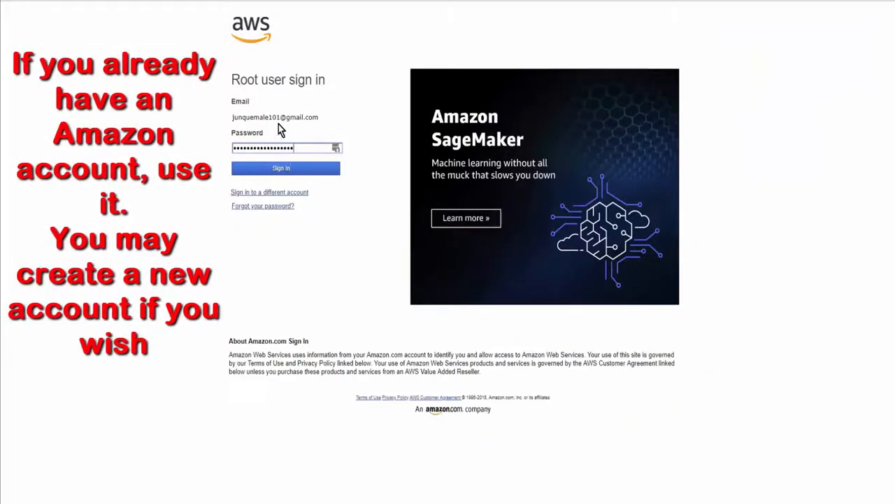
pyautogui.click(280, 172)
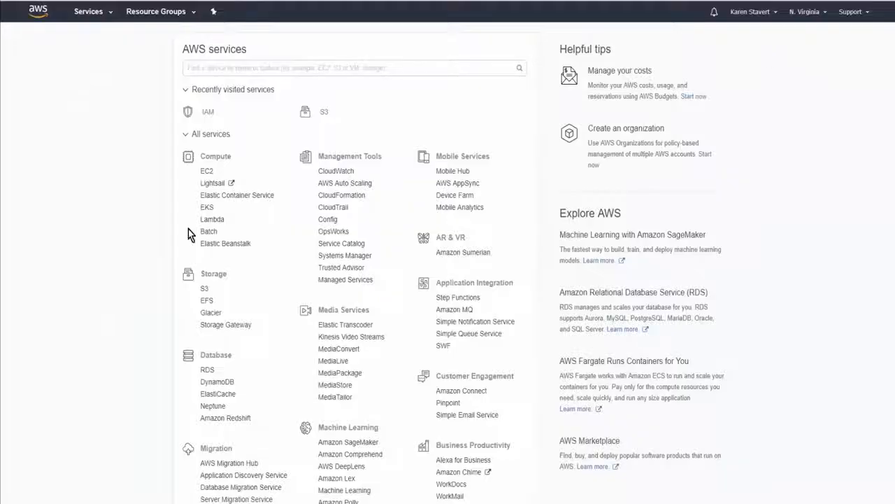
# - Start a new S3 bucket named roof-doctor-expert in the US East (N. Virginia) region
pyautogui.click(111, 14)
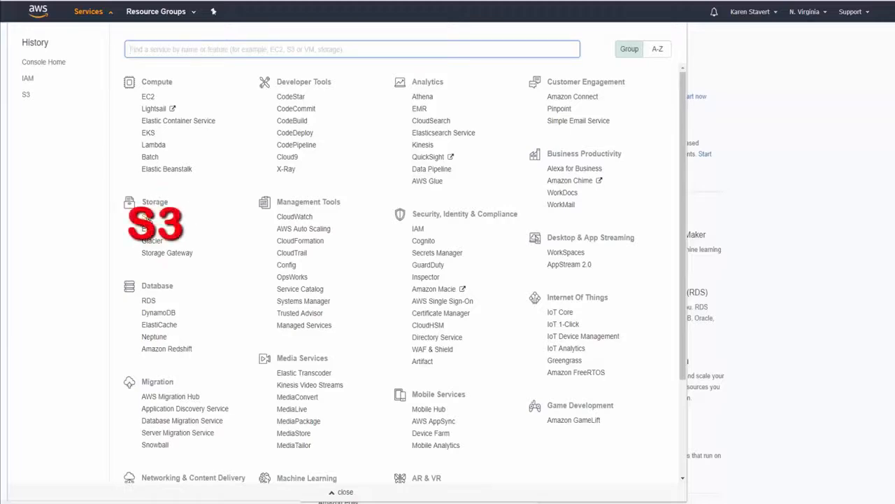
pyautogui.click(147, 217)
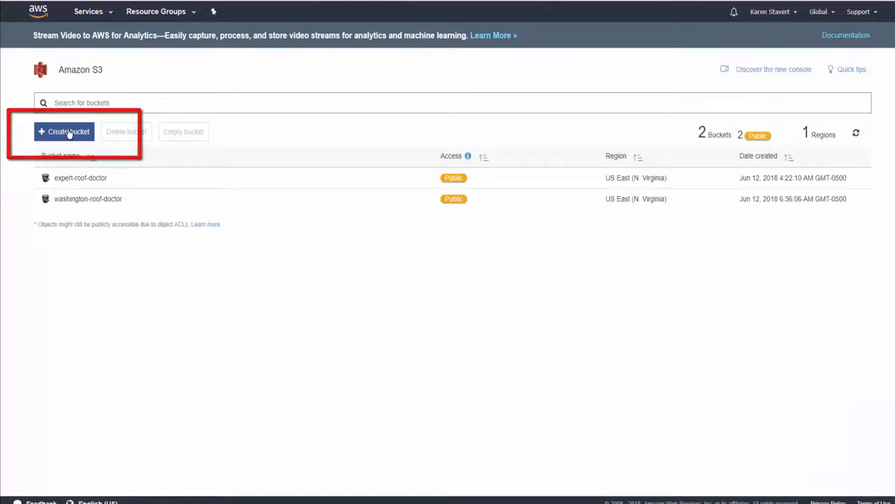
pyautogui.click(69, 133)
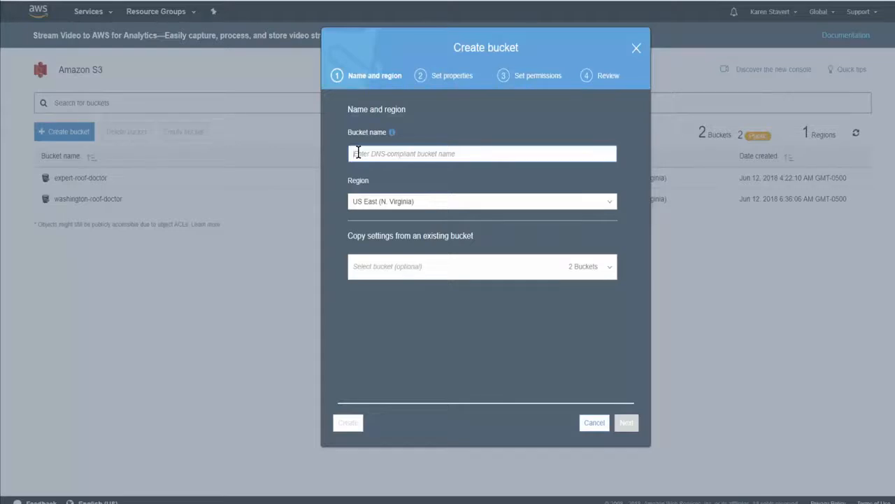
pyautogui.click(358, 153)
pyautogui.write('roof-')
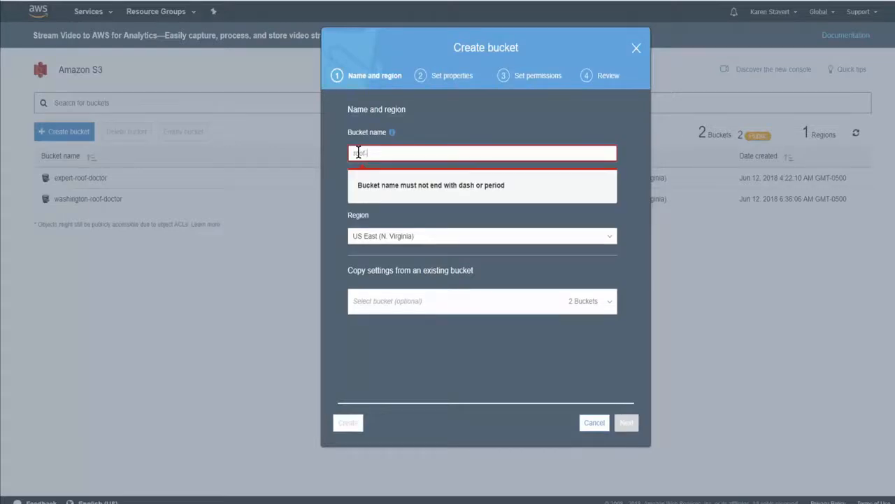
pyautogui.write('doctor-expert')
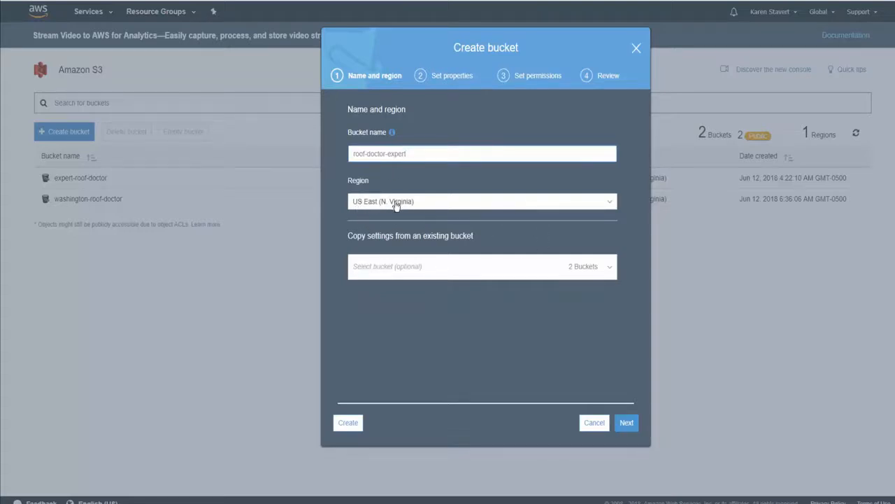
pyautogui.click(627, 427)
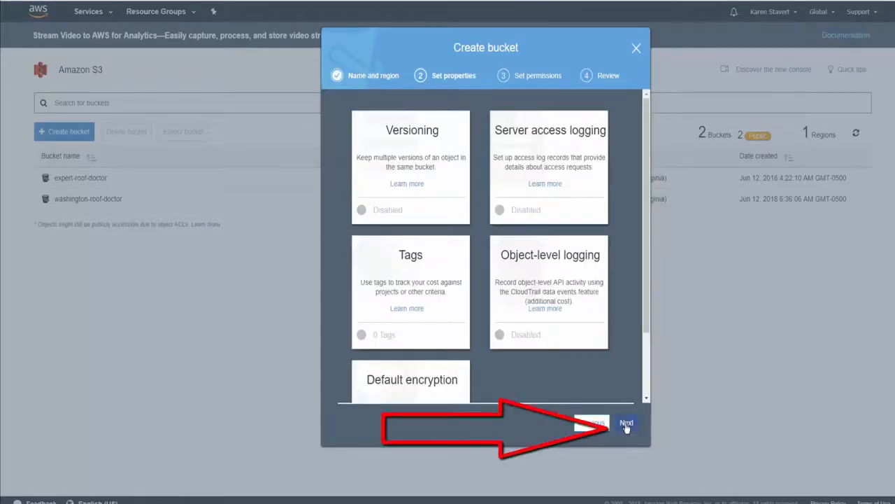
# - Keep the default bucket properties, grant public read access to the bucket and create it
pyautogui.click(627, 425)
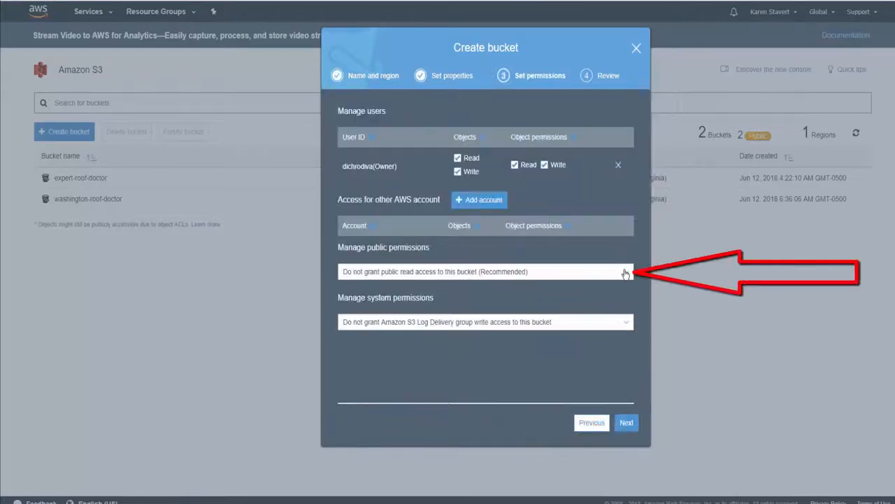
pyautogui.click(630, 274)
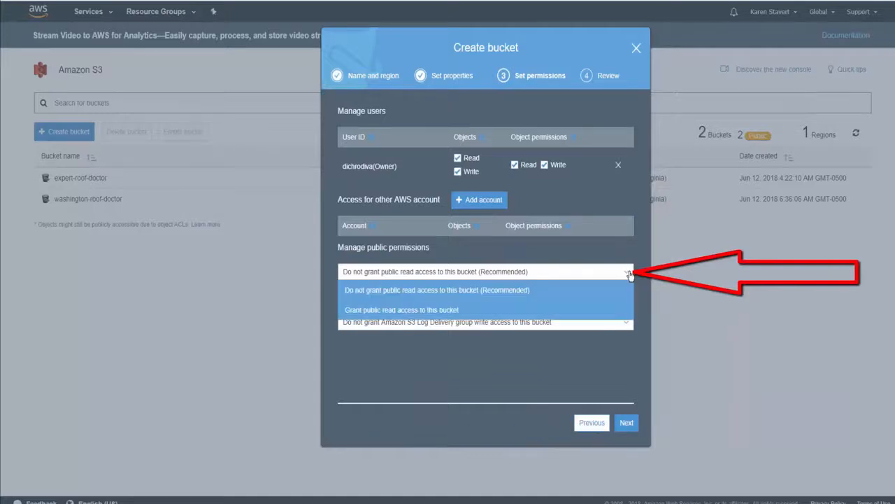
pyautogui.click(433, 313)
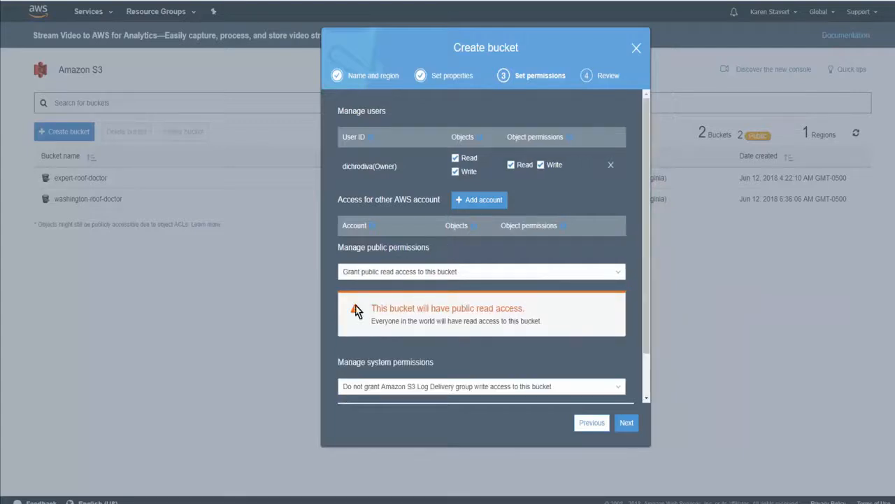
pyautogui.click(627, 424)
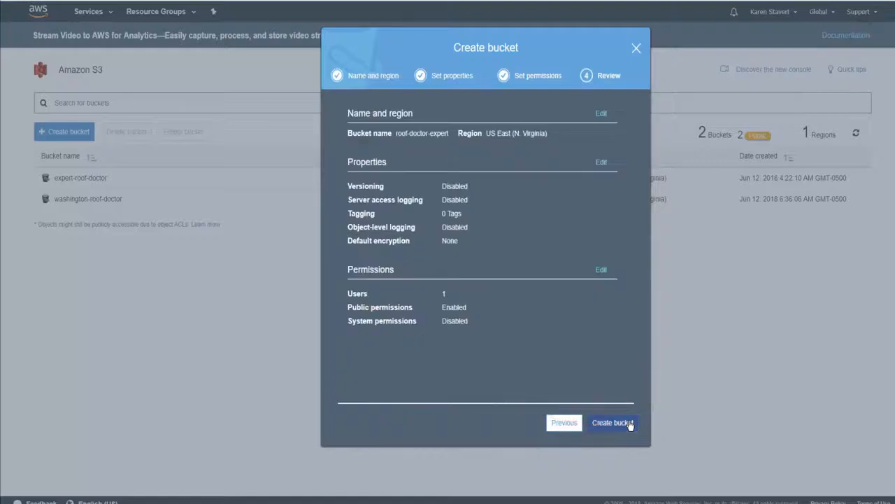
pyautogui.click(611, 424)
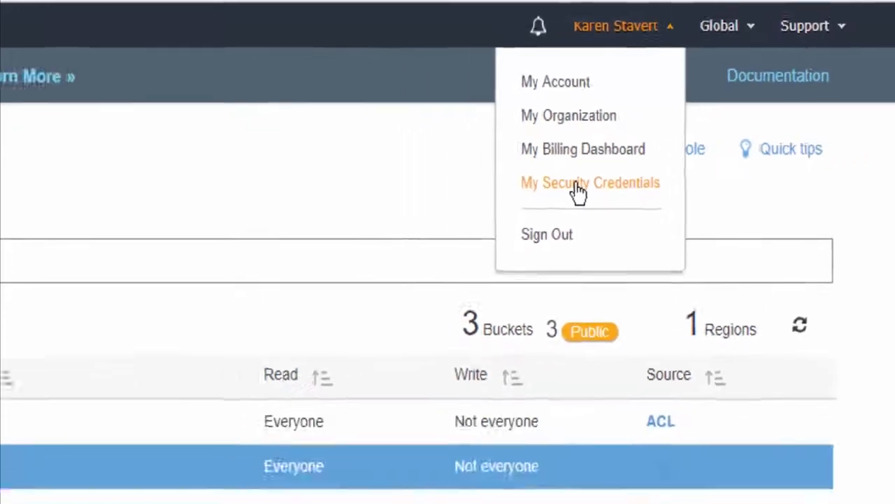
# - Create a new access key in the account's security credentials
pyautogui.click(493, 234)
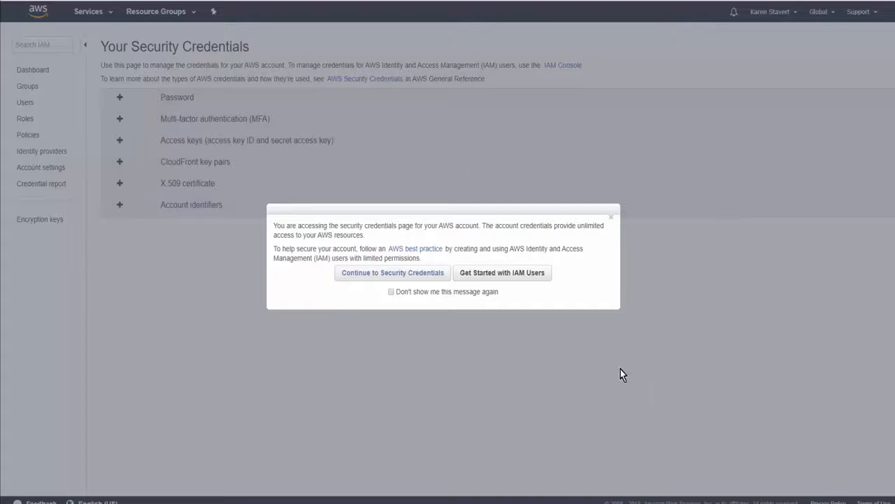
pyautogui.click(387, 274)
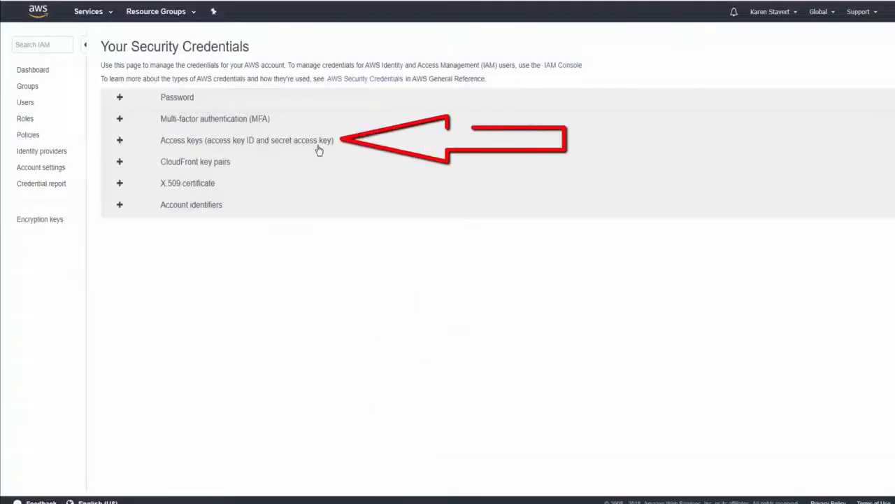
pyautogui.click(185, 143)
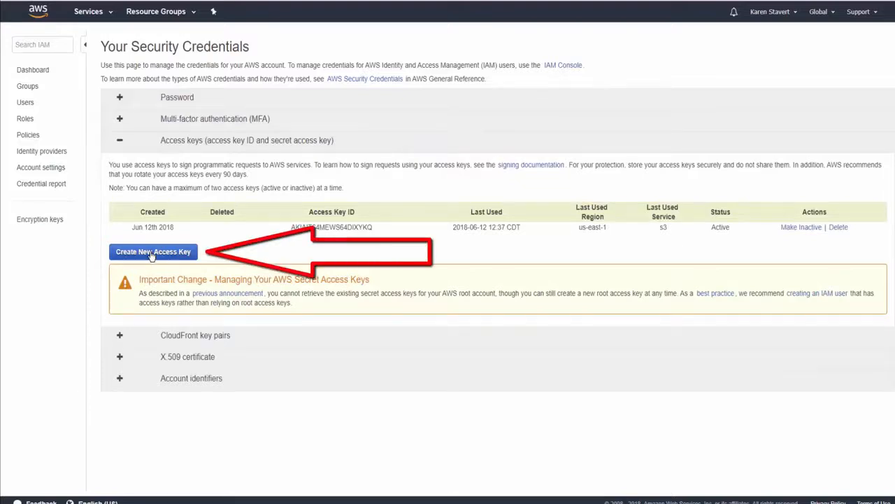
pyautogui.click(151, 252)
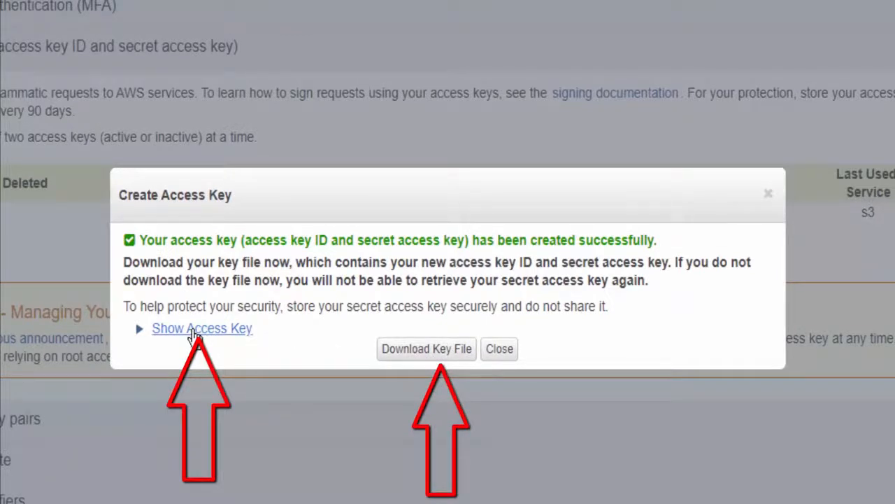
# - Reveal the new access key and copy its key ID and secret access key
pyautogui.click(197, 333)
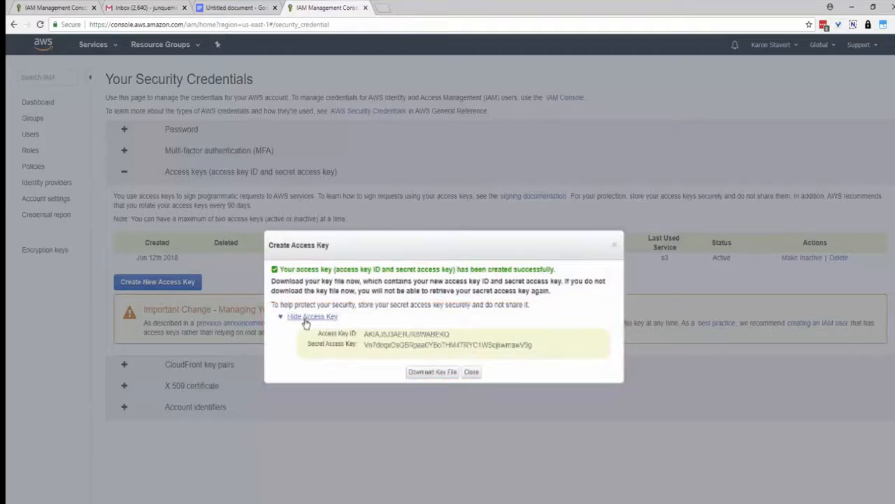
pyautogui.moveTo(305, 323); pyautogui.dragTo(533, 345)
pyautogui.hotkey('alt', 'Tab')
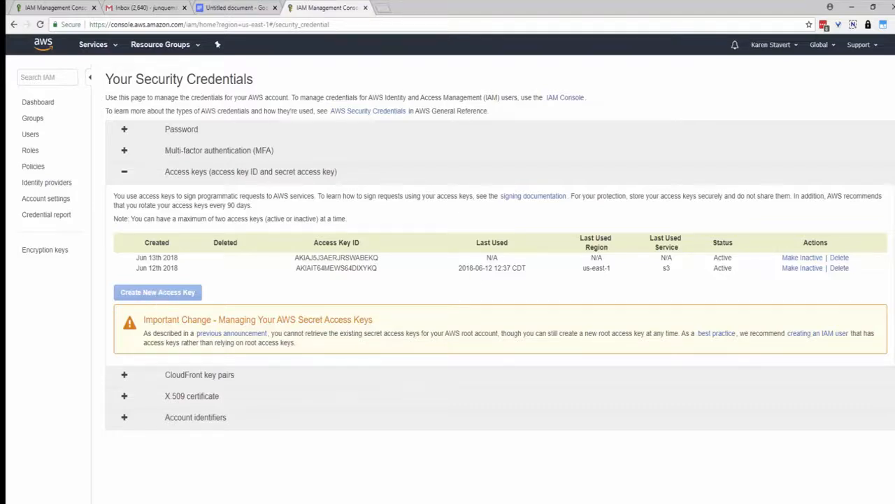
# - Copy the newest access key ID from the rf codes note in Notepad into Ranking Factory's Aws Access key field
pyautogui.click(666, 502)
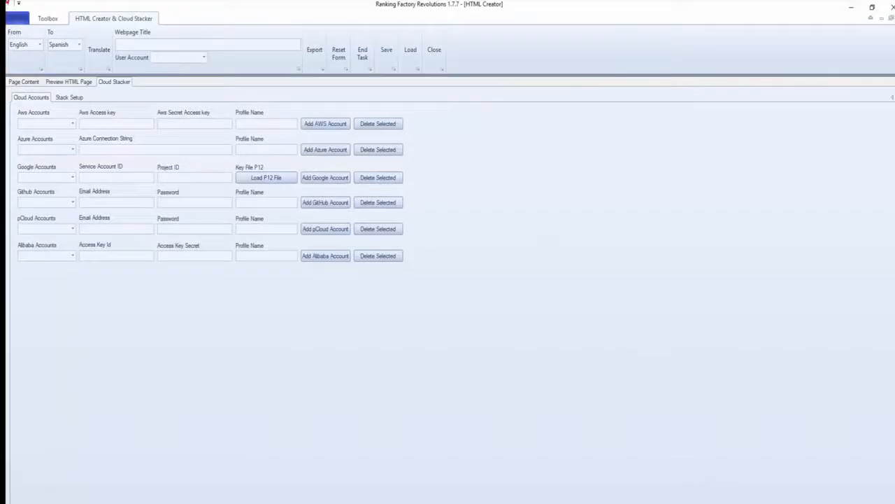
pyautogui.click(683, 502)
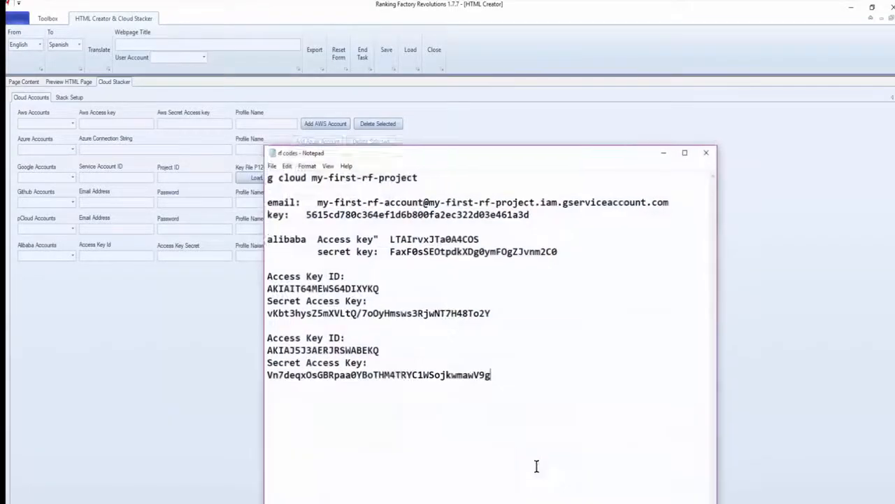
pyautogui.moveTo(441, 157); pyautogui.dragTo(570, 180)
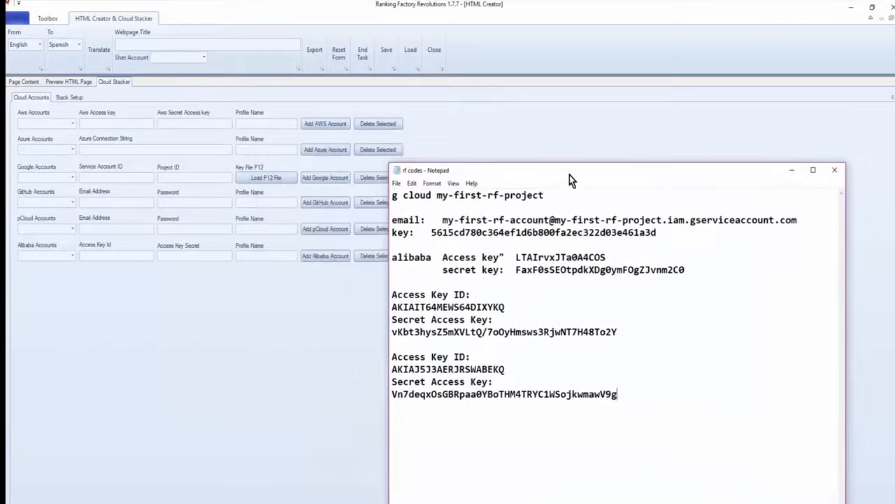
pyautogui.moveTo(518, 368); pyautogui.dragTo(389, 372)
pyautogui.hotkey('ctrl', 'c')
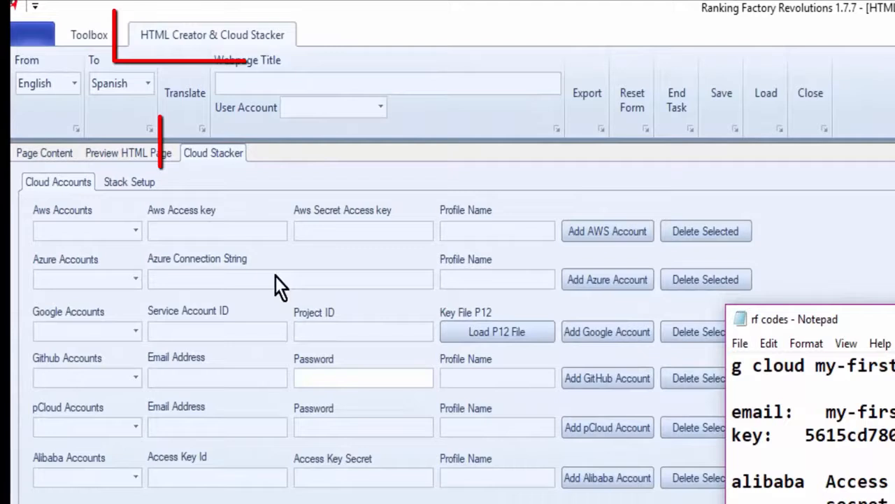
pyautogui.click(118, 119)
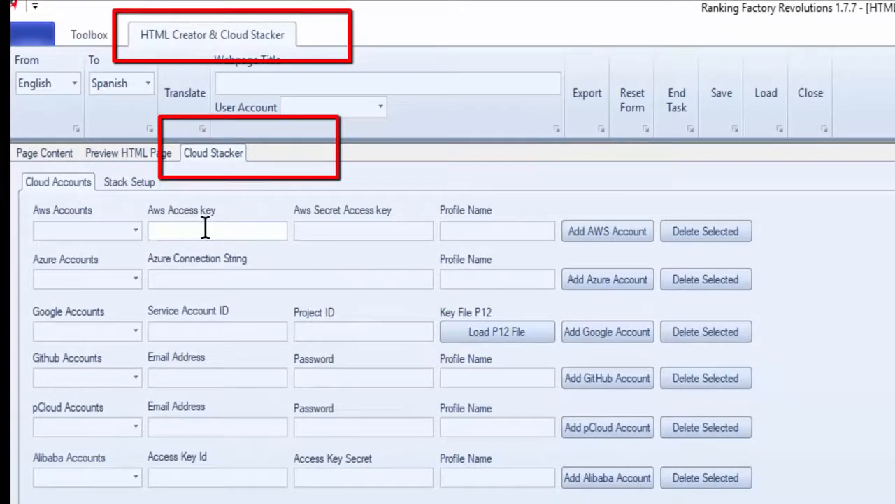
pyautogui.hotkey('ctrl', 'v')
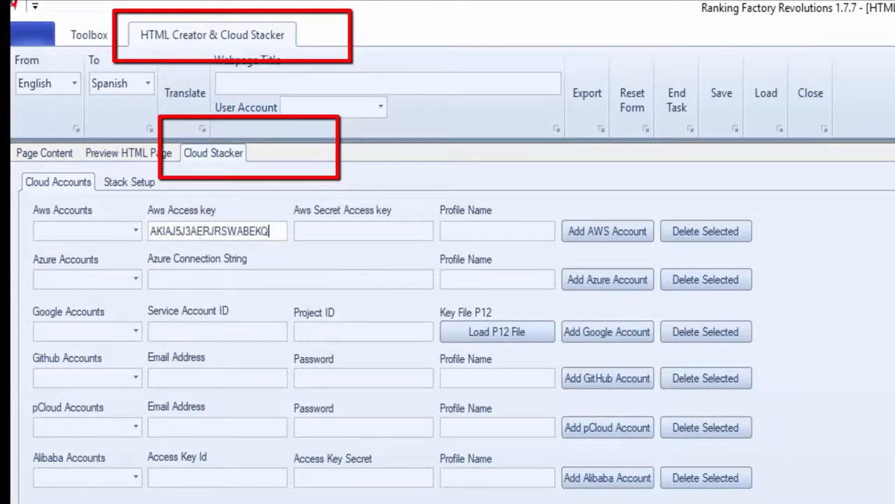
# - Copy the matching secret access key from the rf codes note into the Aws Secret Access key field
pyautogui.hotkey('alt', 'Tab')
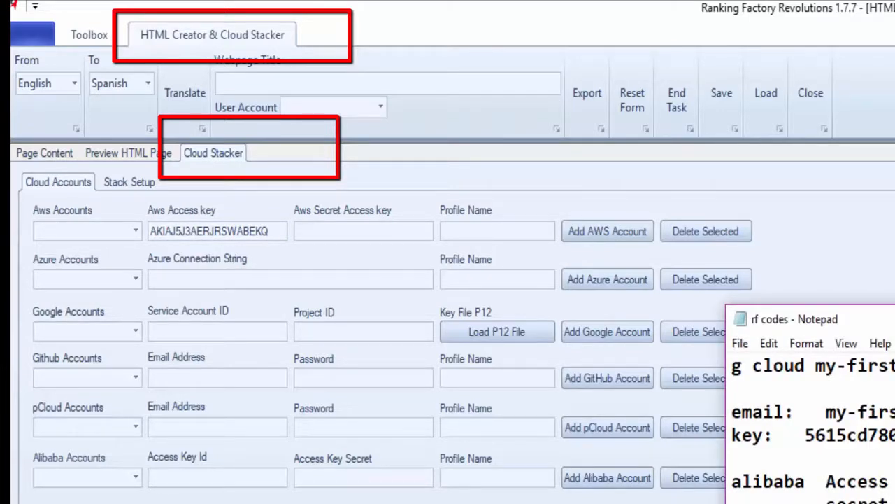
pyautogui.click(320, 228)
pyautogui.hotkey('ctrl', 'v')
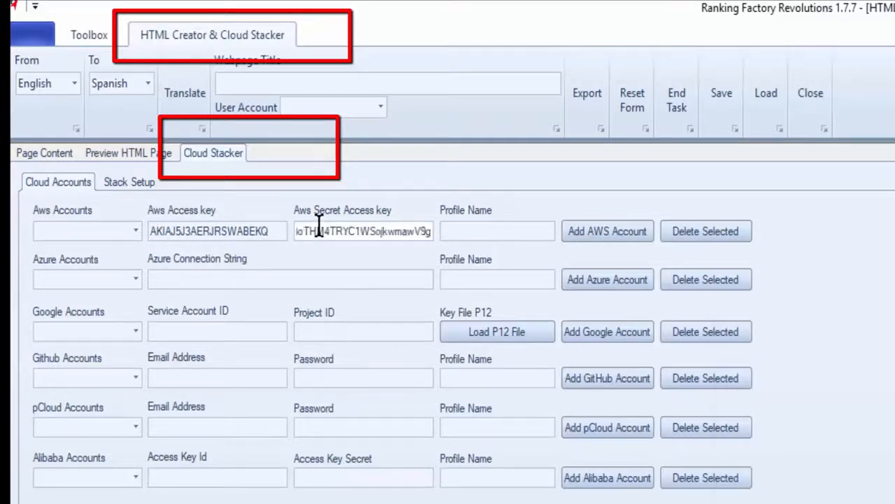
# - Set the AWS profile name to Amazon and add the AWS account
pyautogui.click(467, 229)
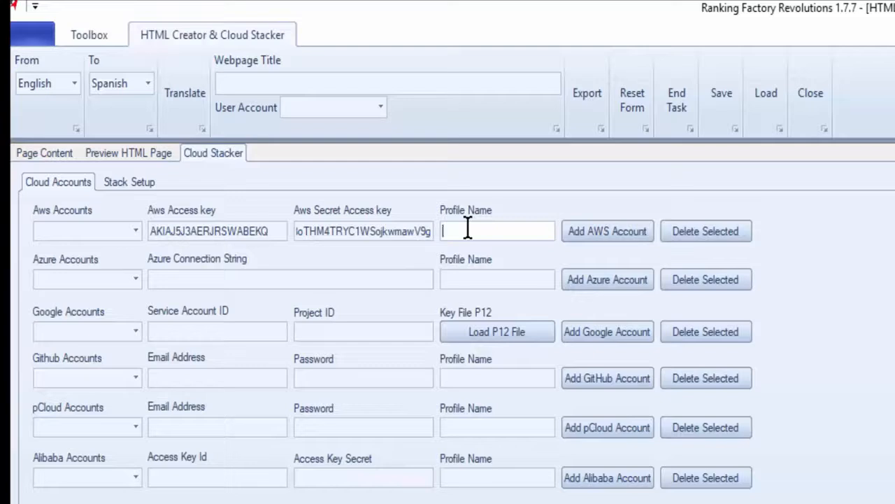
pyautogui.write('Amazon')
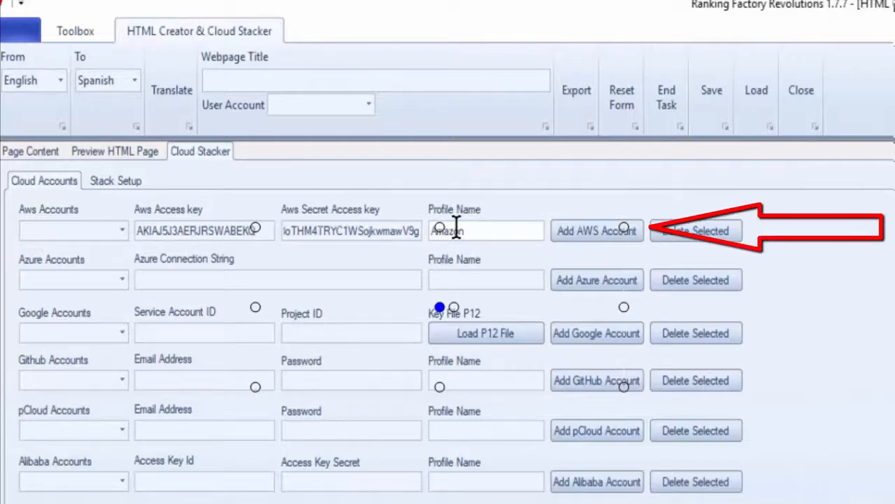
pyautogui.click(592, 231)
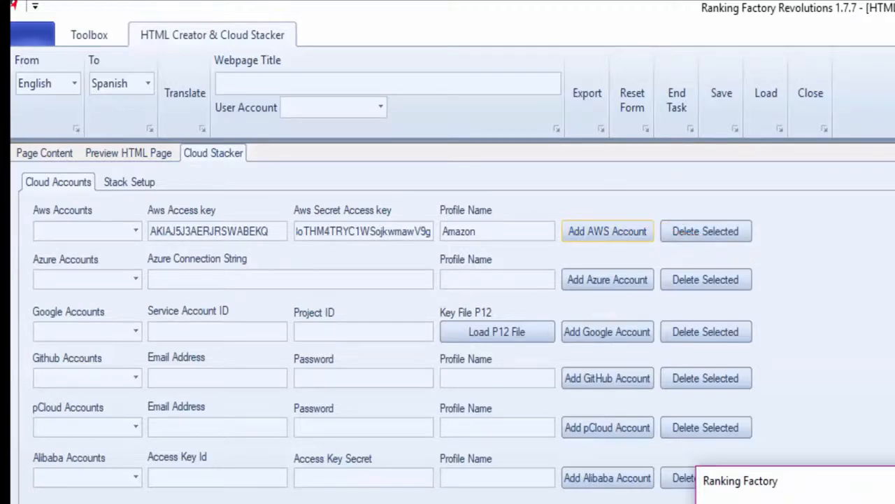
pyautogui.press('Return')
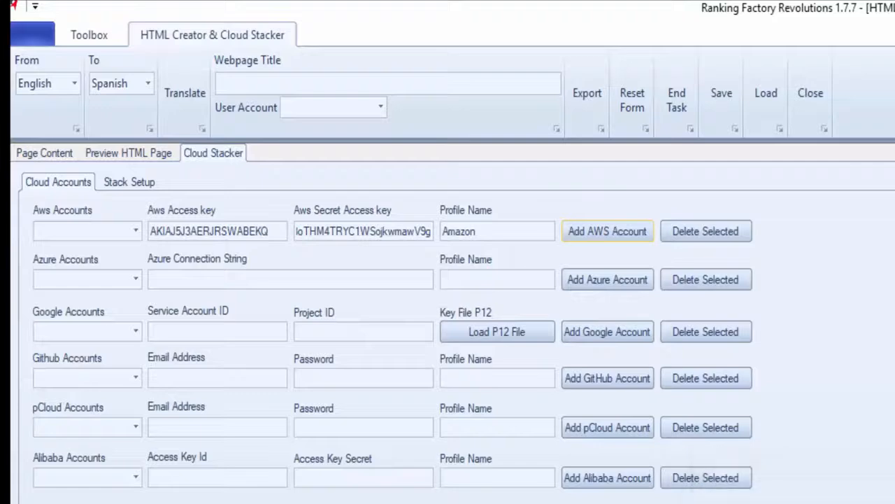